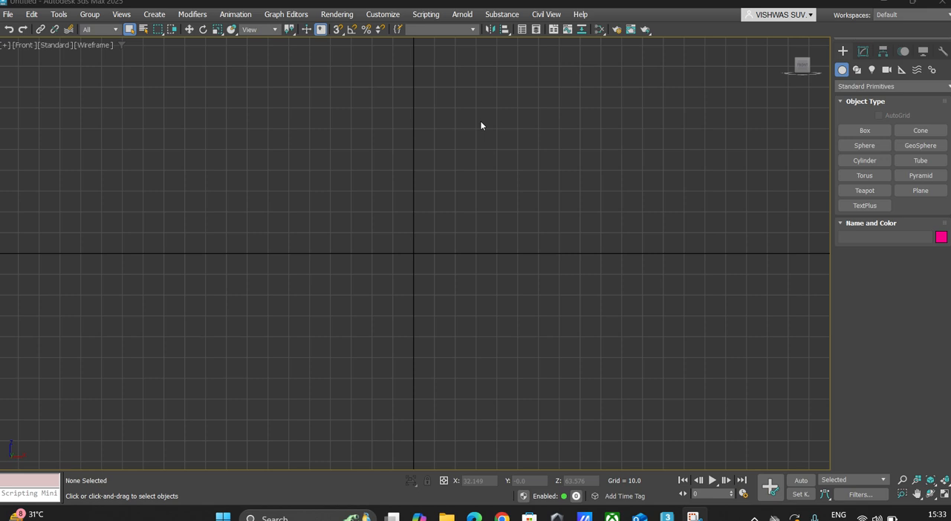
Step: Start the Box primitive and switch from the maximized Front view to a maximized Perspective view
click(864, 131)
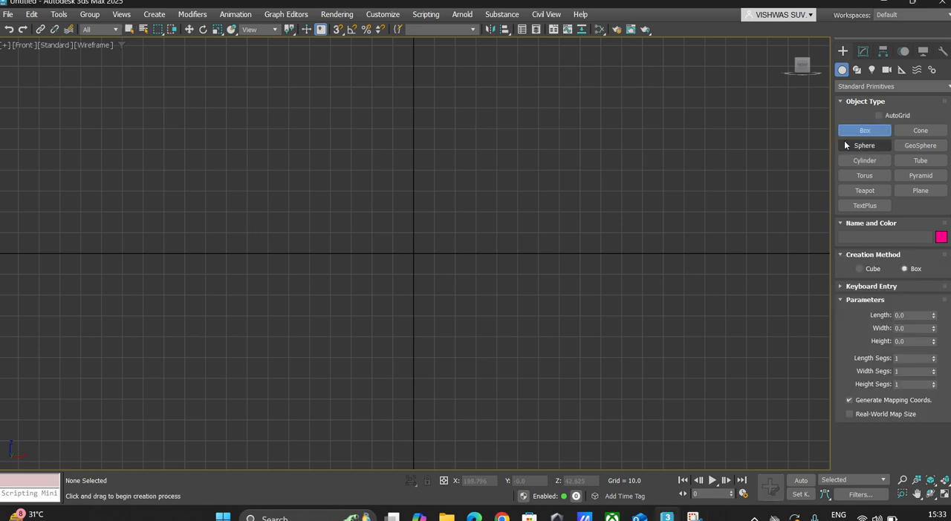
click(4, 46)
click(26, 58)
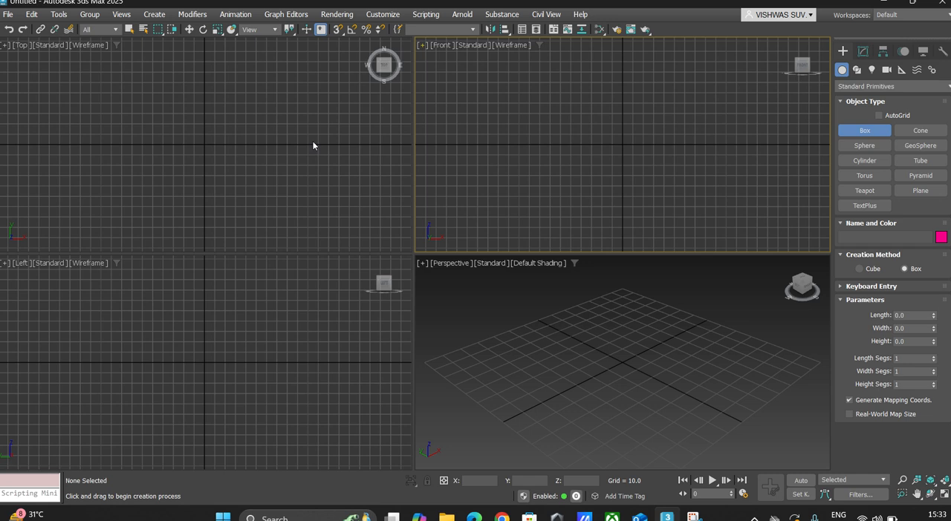
click(425, 263)
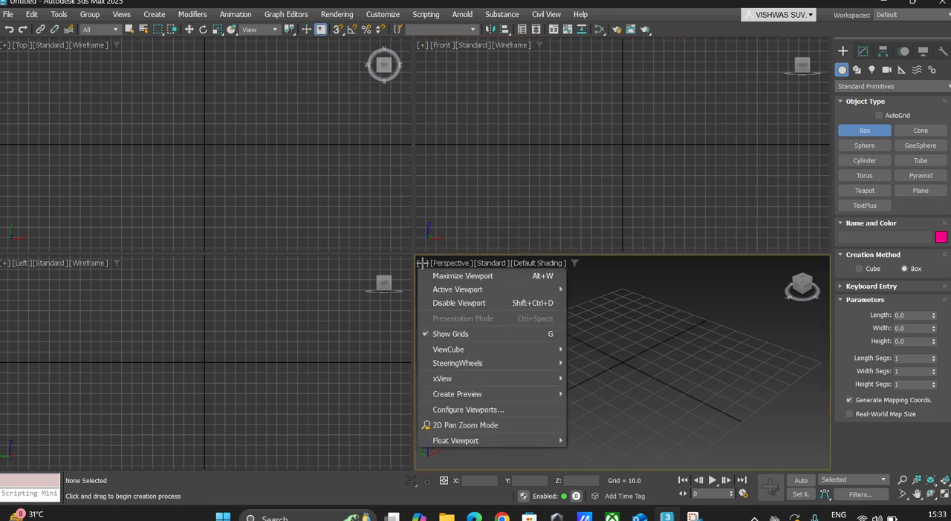
click(449, 273)
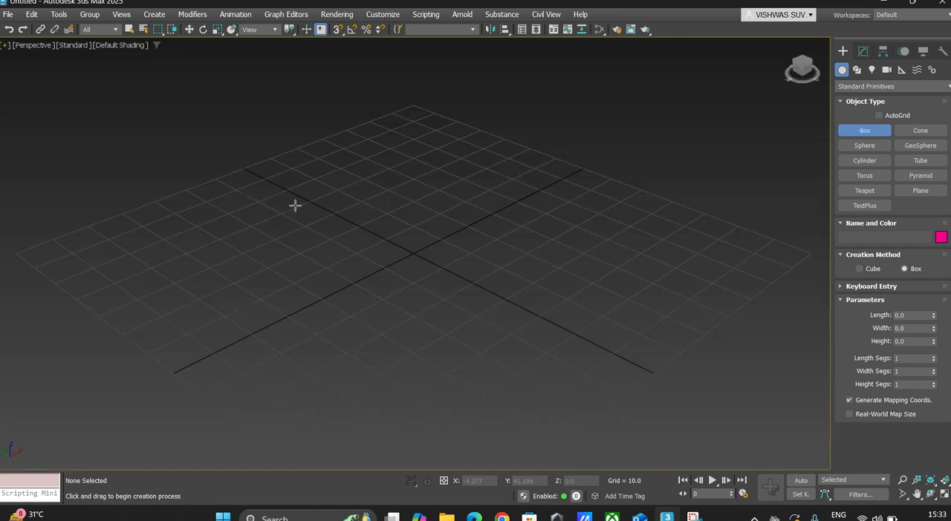
Step: Create a box about 66 long, 29.7 wide and 17.7 high across the centre of the grid
drag(289, 226, 558, 275)
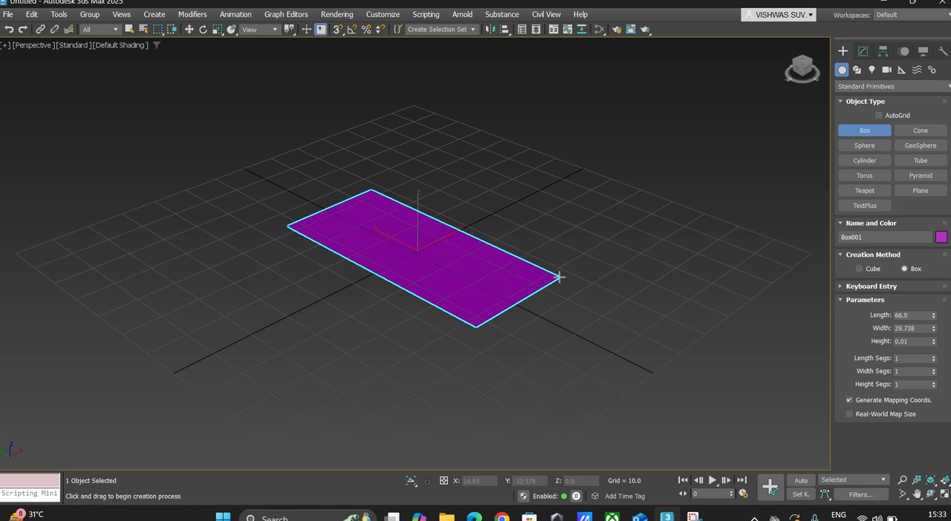
click(570, 209)
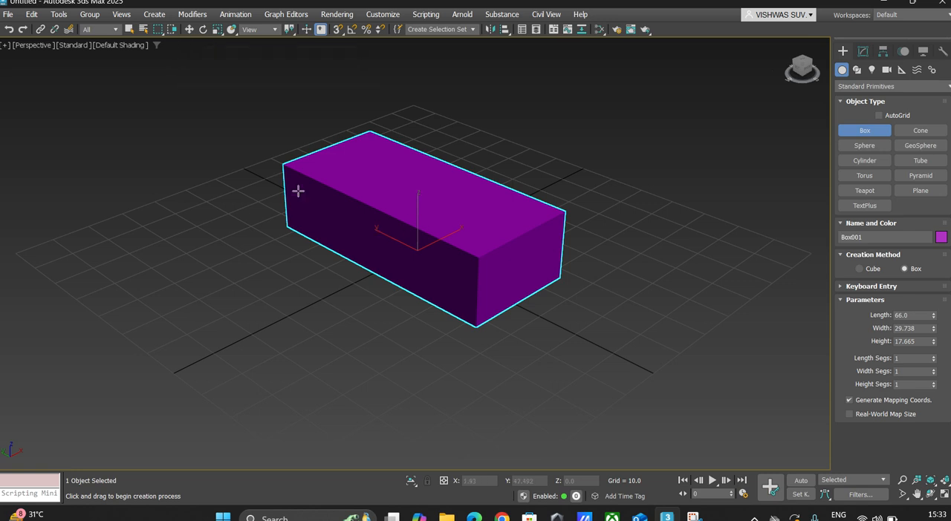
click(521, 210)
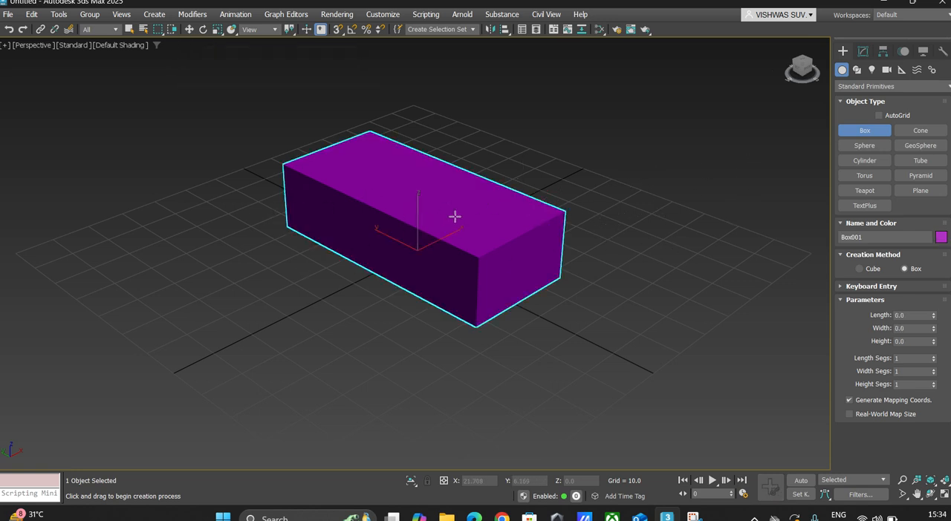
click(130, 29)
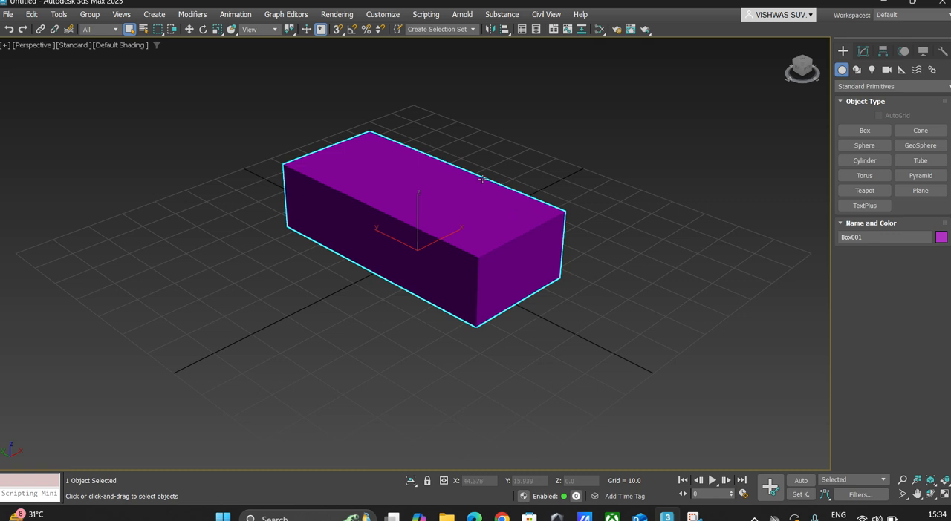
Step: Move the box along its axes and planes to about X -6.8, Y -14.9, Z -0.2
click(189, 29)
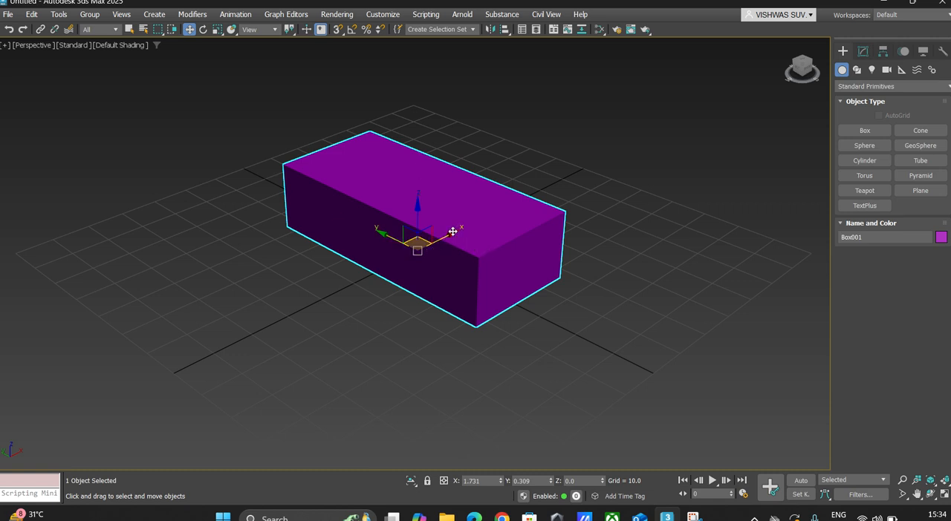
drag(455, 232, 500, 214)
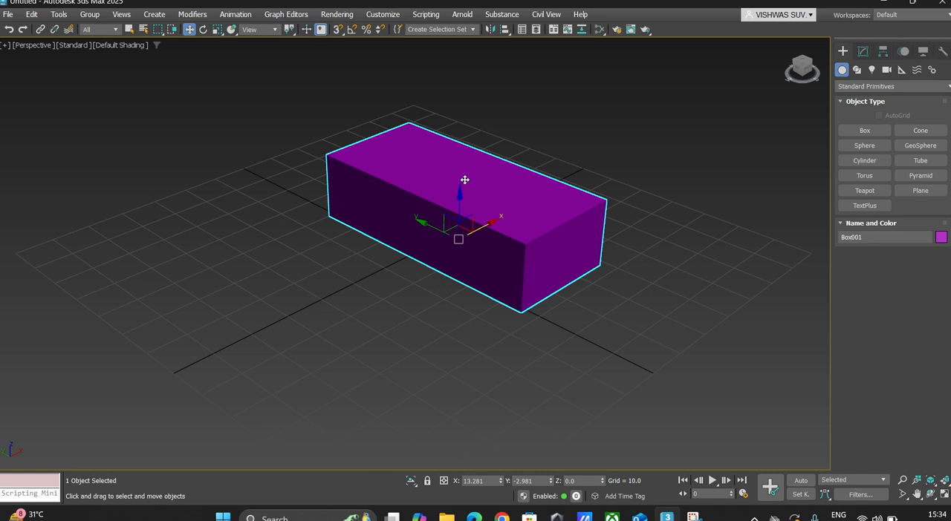
mouse_move(459, 183)
mouse_down()
mouse_move(459, 164)
mouse_move(508, 146)
mouse_move(451, 114)
mouse_move(461, 195)
mouse_up()
drag(424, 232, 465, 261)
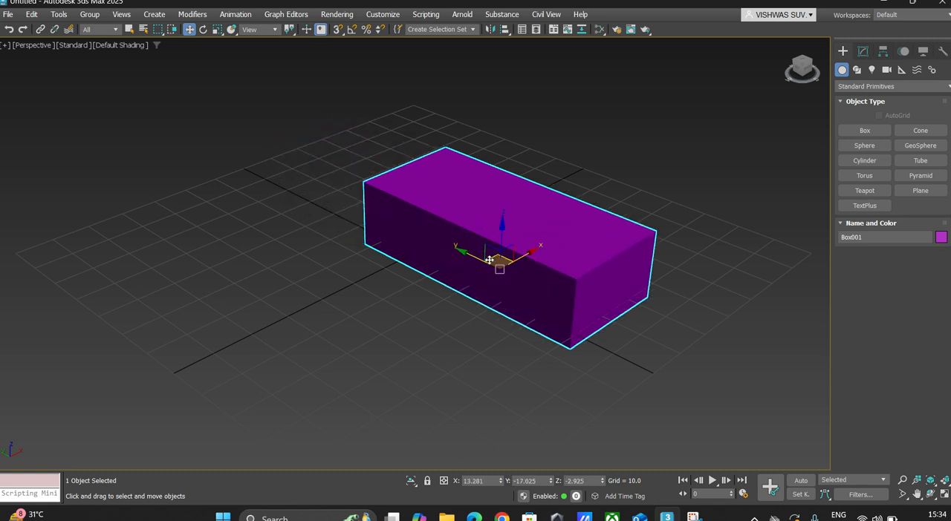
drag(489, 260, 425, 248)
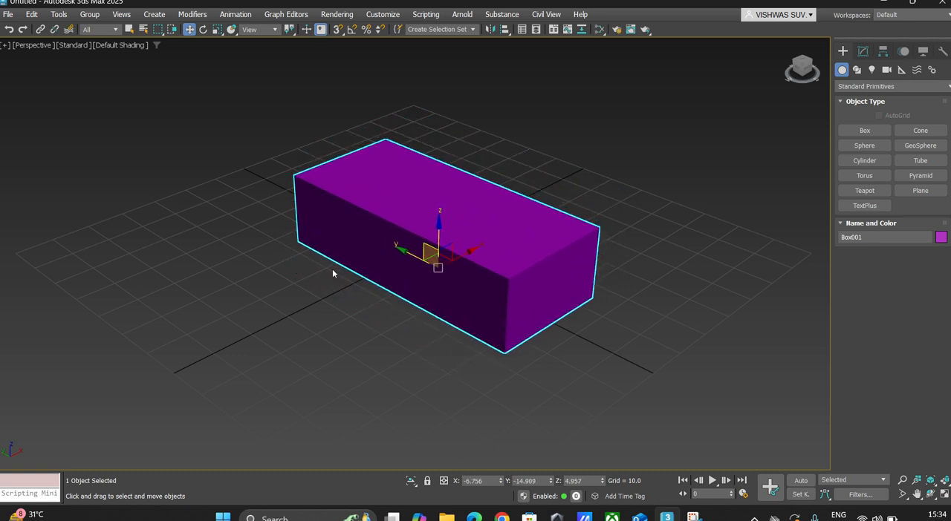
mouse_move(438, 228)
mouse_down()
mouse_move(431, 254)
mouse_move(435, 243)
mouse_up()
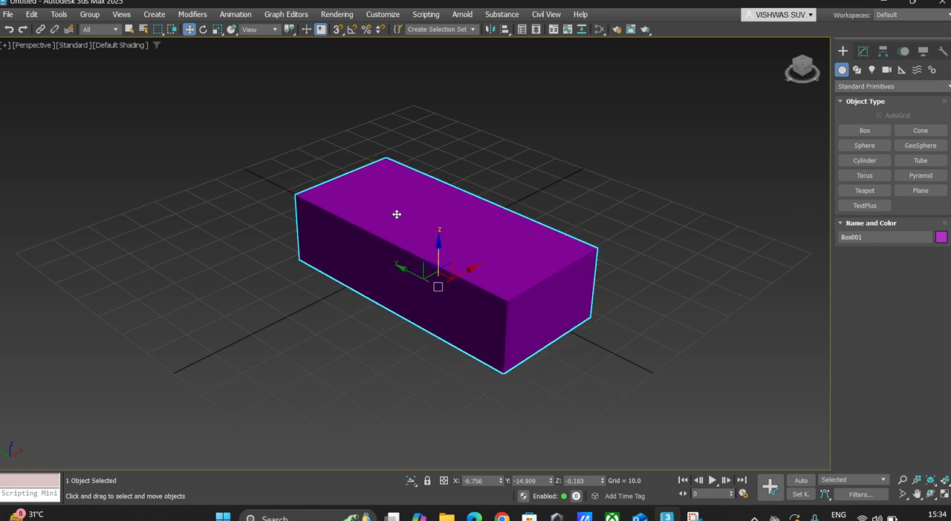
Step: Try to clone the box straight up along Z to about 32, cancelling the clone options
mouse_move(421, 214)
shift+mouse_down()
mouse_move(467, 112)
mouse_move(484, 106)
mouse_move(484, 115)
shift+mouse_up()
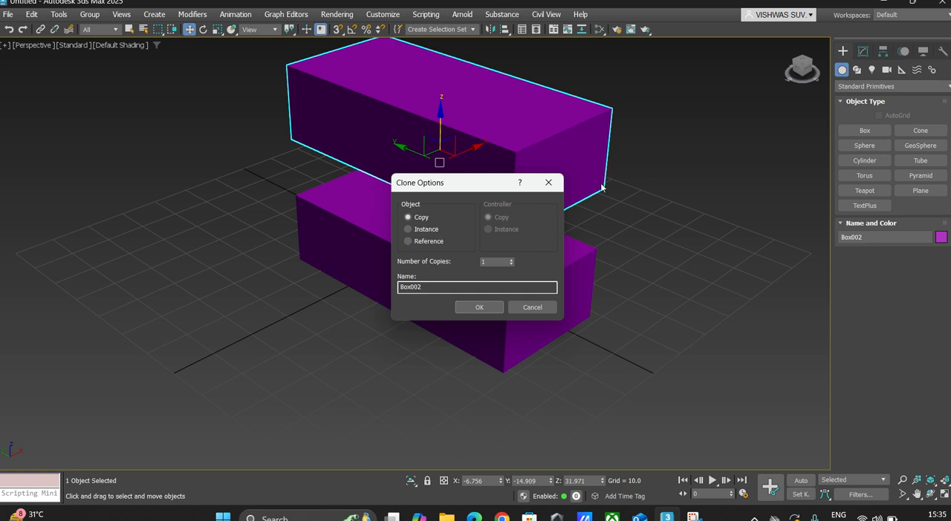
click(549, 182)
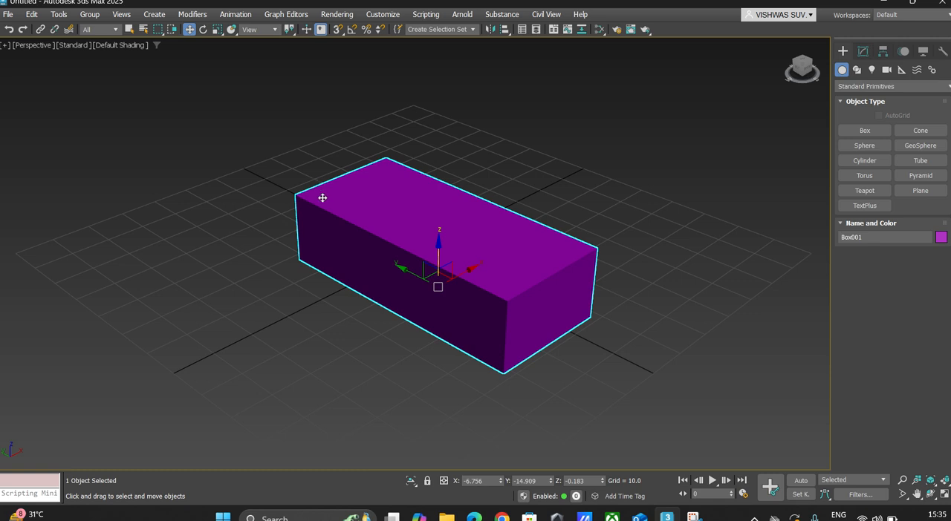
Step: Try rotating the box about its Y, X and Z axes, undoing each rotation
click(203, 31)
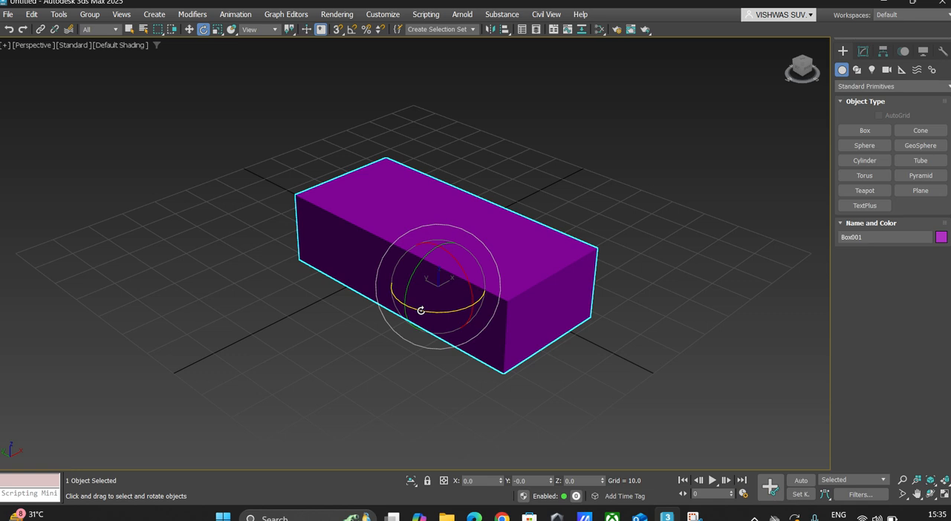
drag(415, 270, 325, 294)
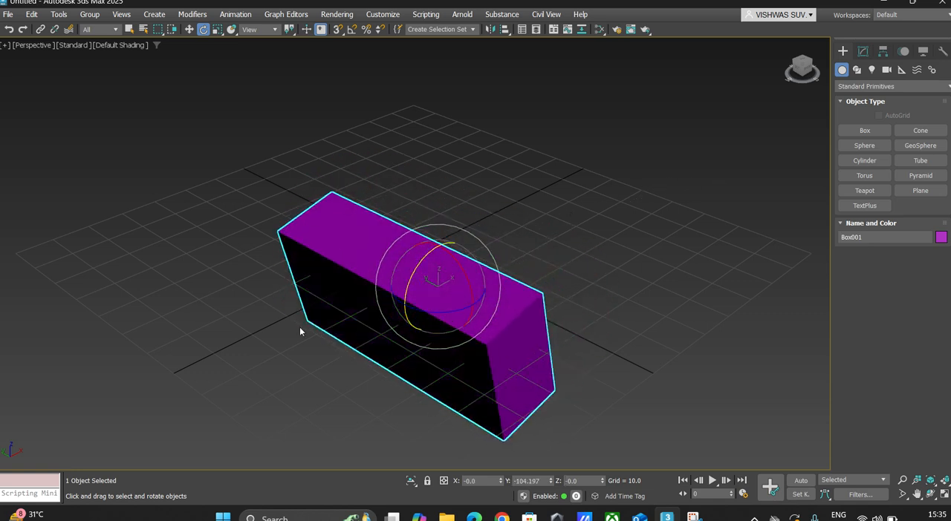
key(ctrl+z)
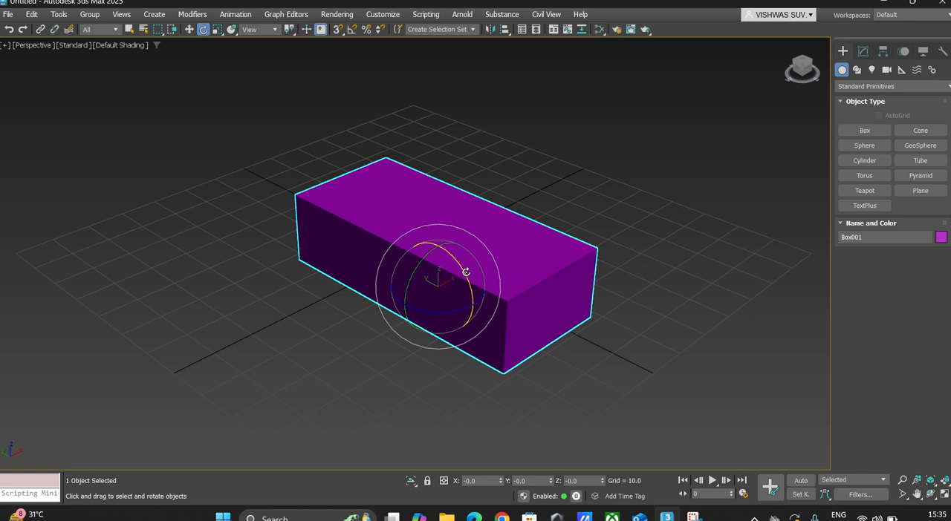
drag(466, 272, 408, 260)
key(ctrl+z)
drag(433, 313, 315, 180)
drag(428, 192, 445, 229)
key(ctrl+z)
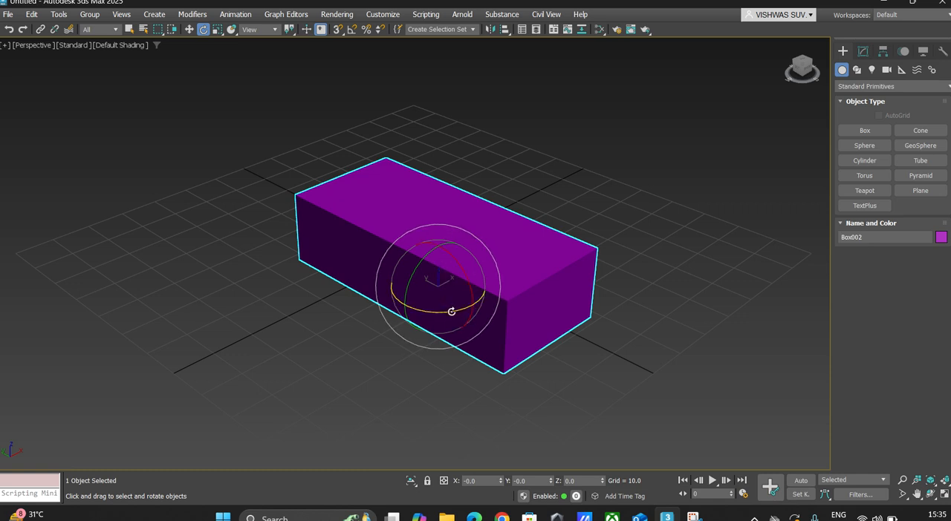
Step: Clone the box as one Copy rotated about 95 degrees around Z, and delete that rotated copy
mouse_move(451, 311)
shift+mouse_down()
mouse_move(517, 284)
mouse_move(540, 263)
shift+mouse_up()
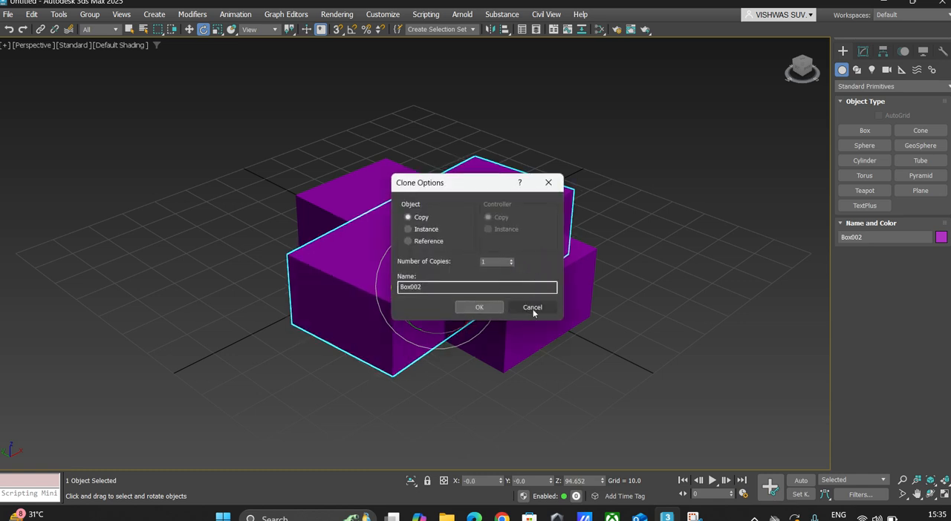
click(476, 307)
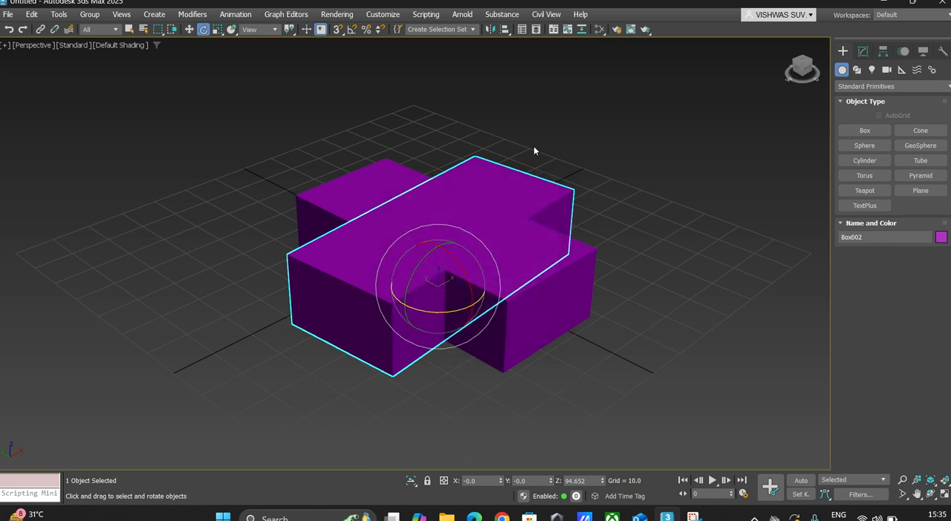
click(130, 29)
click(673, 165)
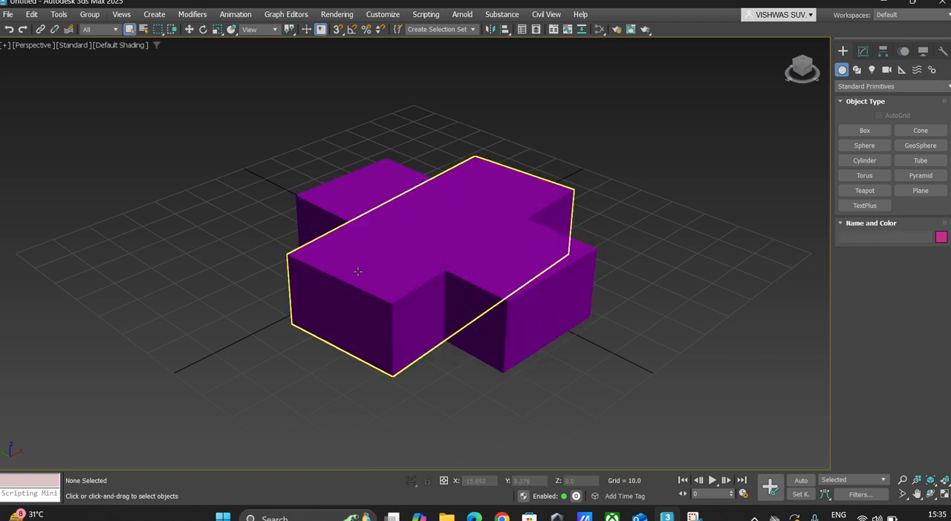
click(339, 304)
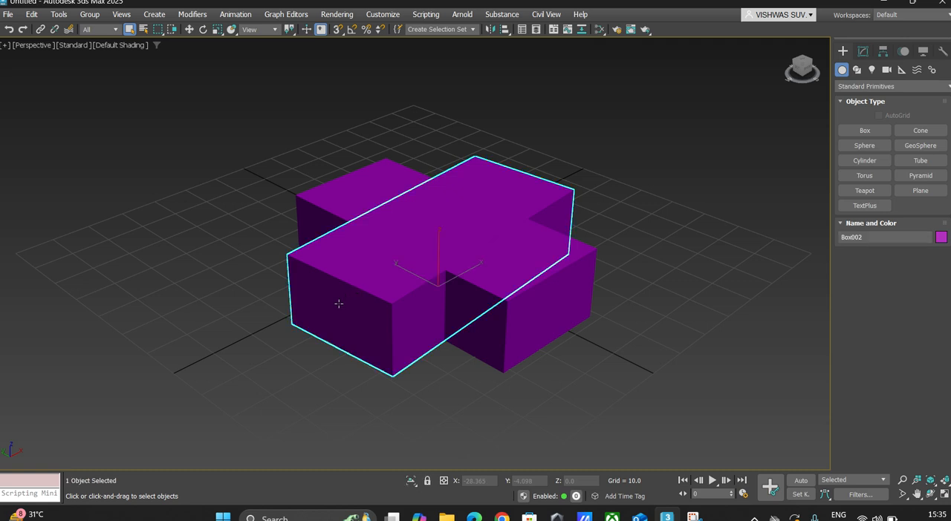
key(Delete)
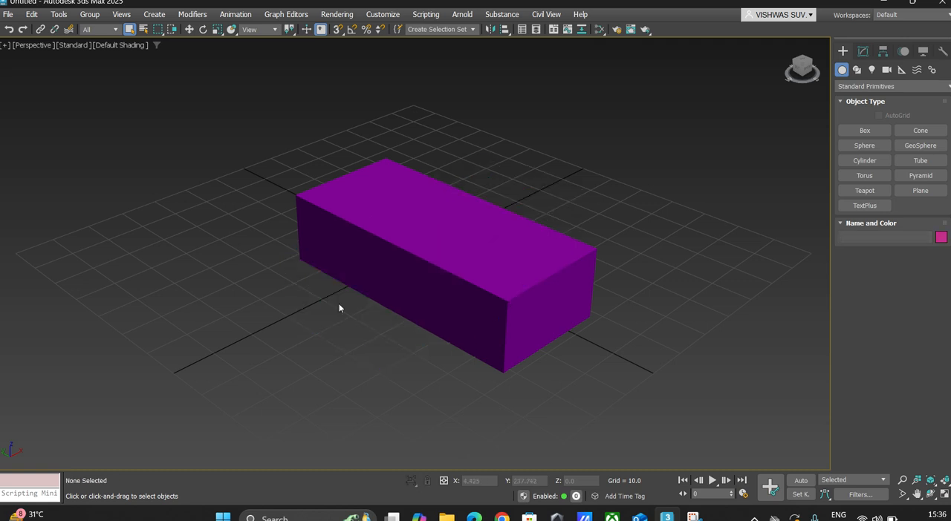
Step: Scale the box along its axes and uniformly to about 93% in X, 120% in Y and 102% in Z
click(219, 30)
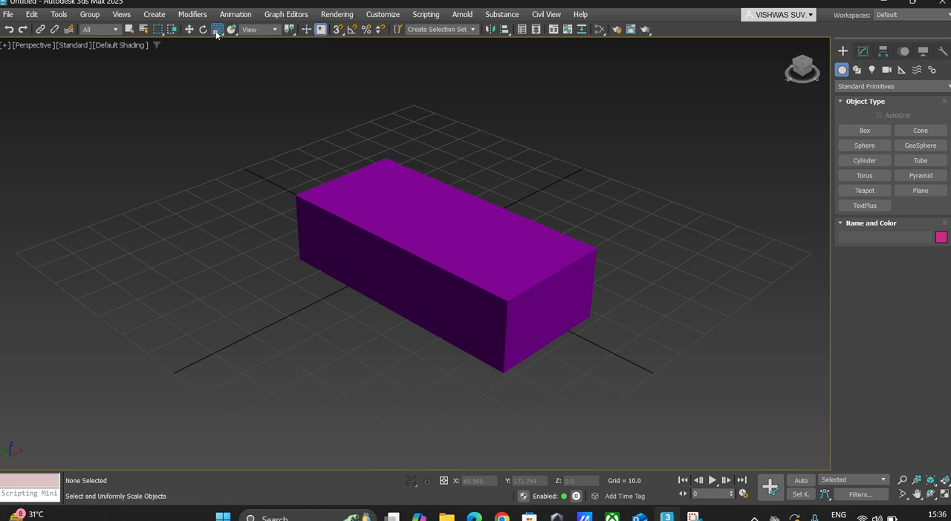
key(ctrl+a)
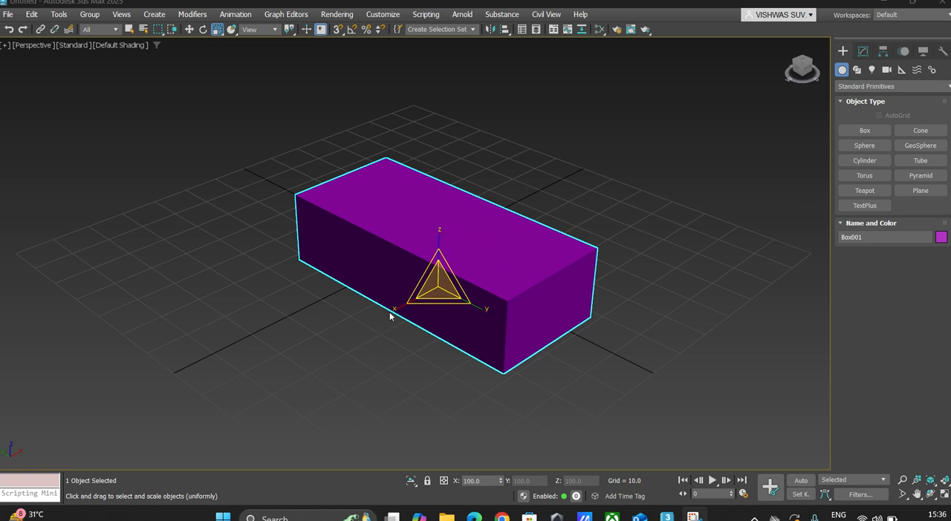
mouse_move(392, 309)
mouse_down()
mouse_move(263, 335)
mouse_move(338, 331)
mouse_move(503, 292)
mouse_move(373, 325)
mouse_move(395, 322)
mouse_up()
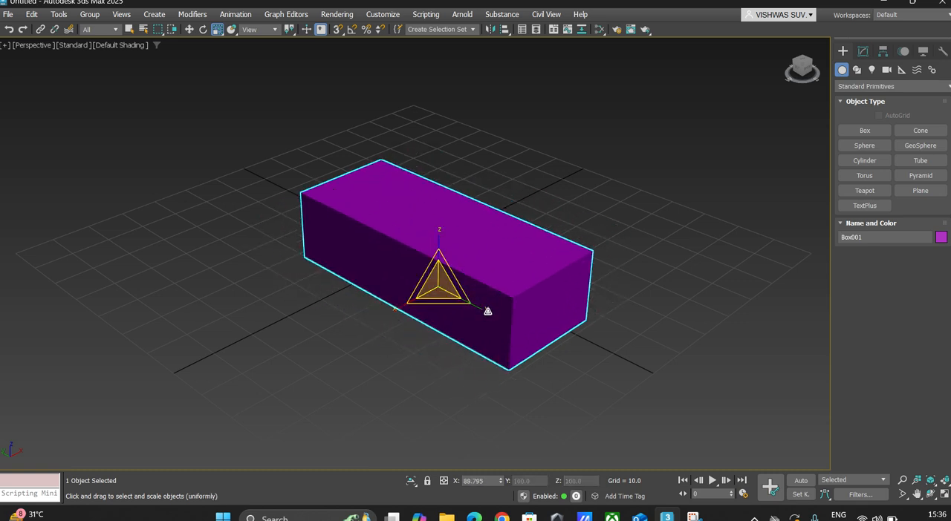
mouse_move(487, 308)
mouse_down()
mouse_move(605, 355)
mouse_move(492, 295)
mouse_up()
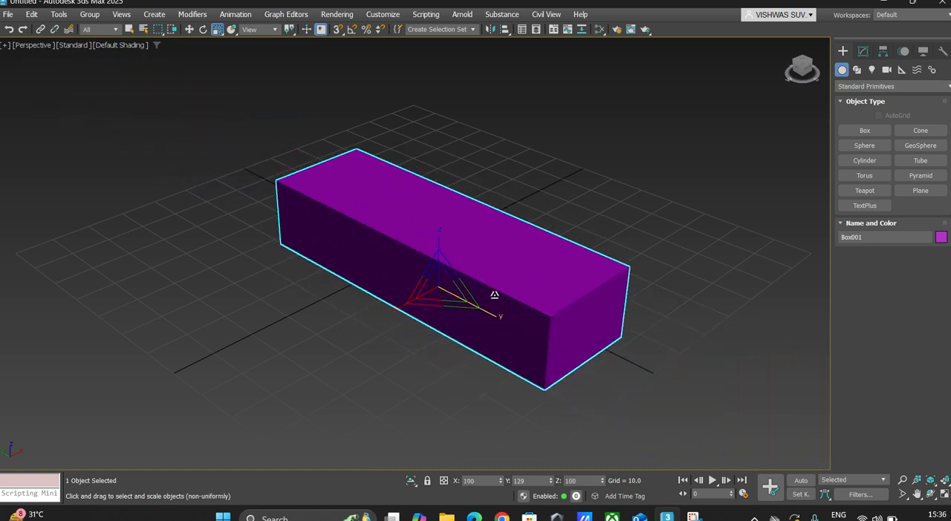
mouse_move(438, 228)
mouse_down()
mouse_move(446, 176)
mouse_move(451, 227)
mouse_up()
mouse_move(438, 284)
mouse_down()
mouse_move(470, 340)
mouse_move(413, 242)
mouse_move(478, 307)
mouse_move(440, 285)
mouse_move(492, 270)
mouse_move(440, 267)
mouse_up()
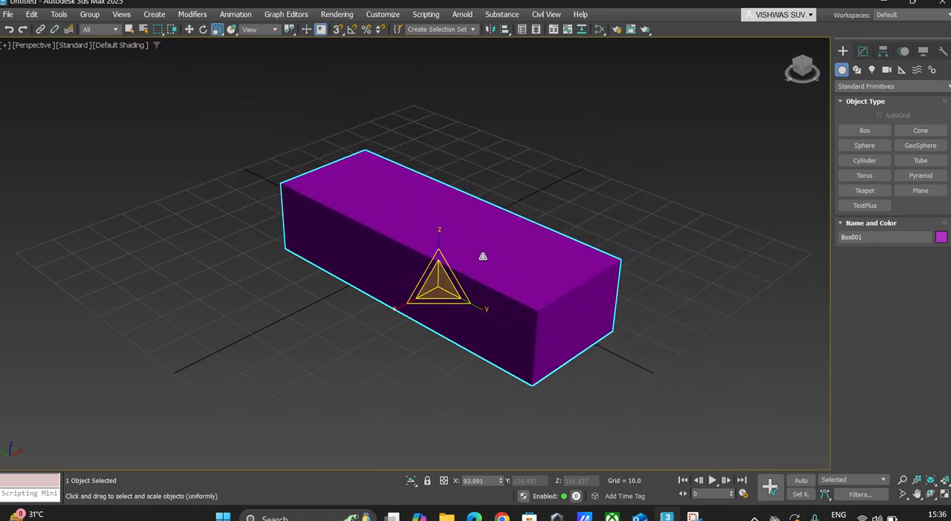
Step: Try to make an enlarged clone of the box with a uniform scale, cancelling the clone options
mouse_move(441, 281)
shift+mouse_down()
mouse_move(522, 267)
mouse_move(463, 275)
shift+mouse_up()
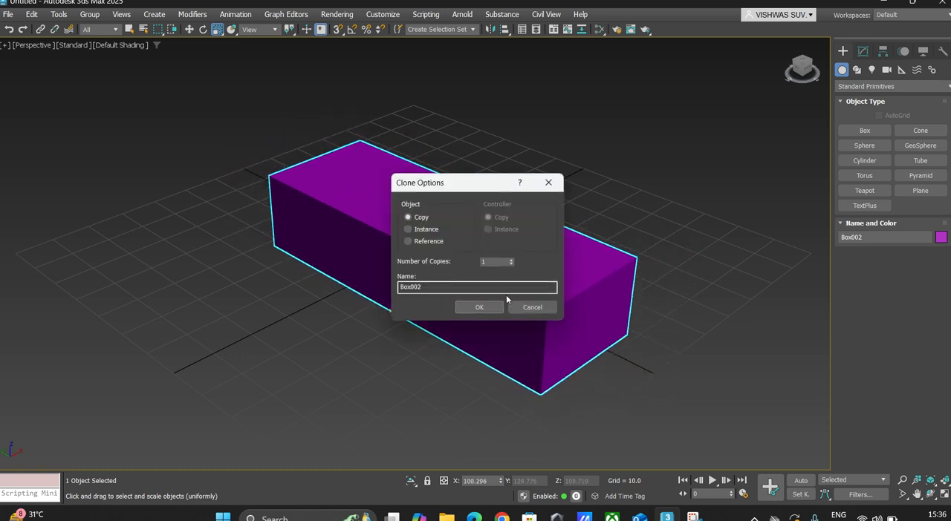
click(542, 309)
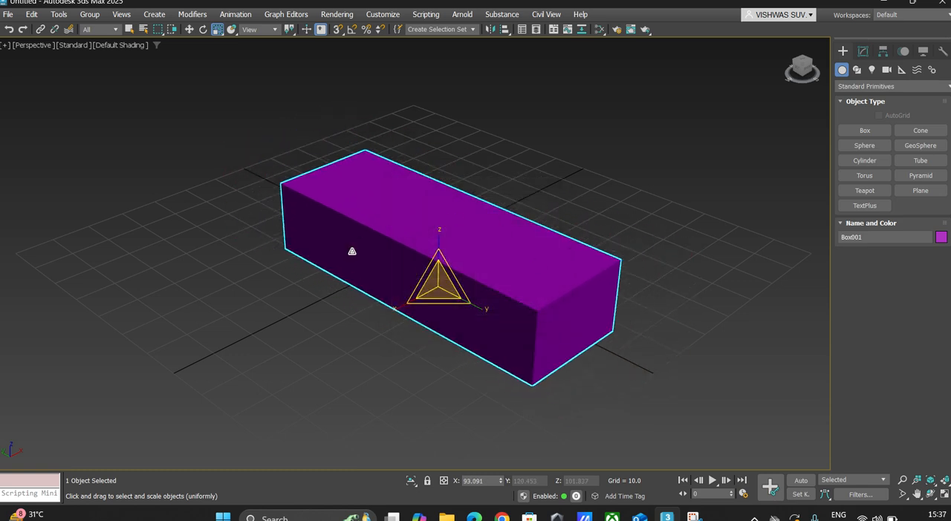